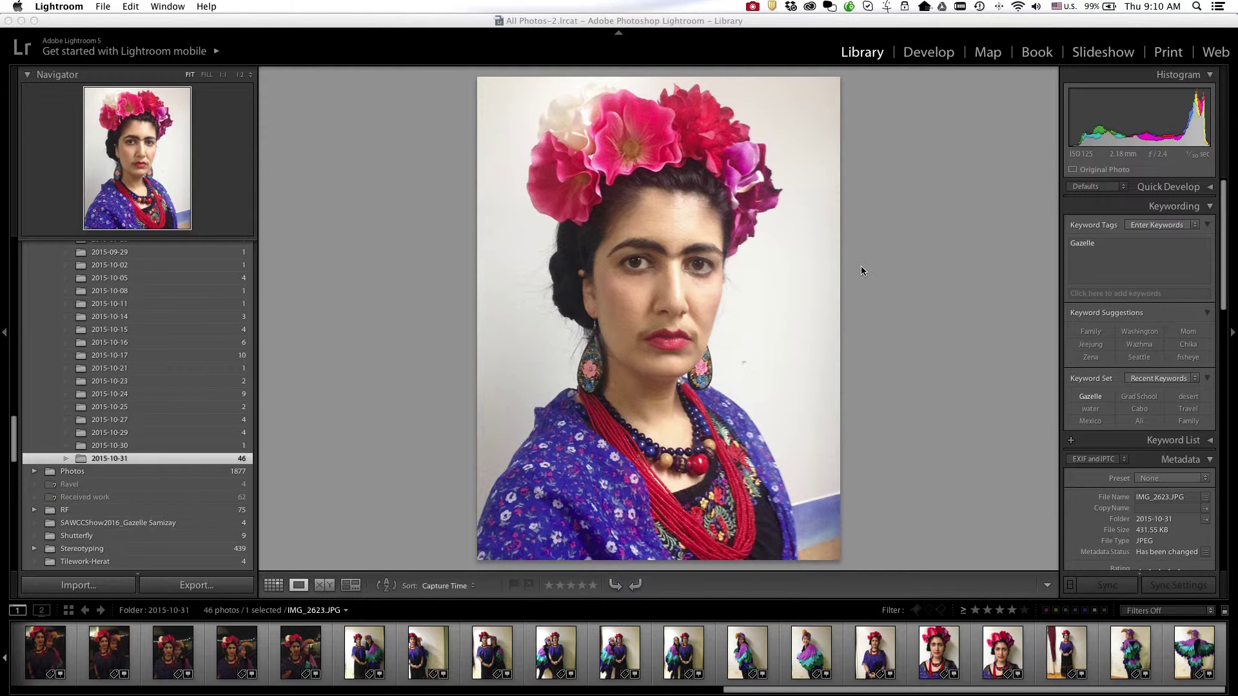
Open the selected portrait in the Print module and set the US Letter page to portrait orientation
{"action": "left_click", "coordinate": [1169, 53]}
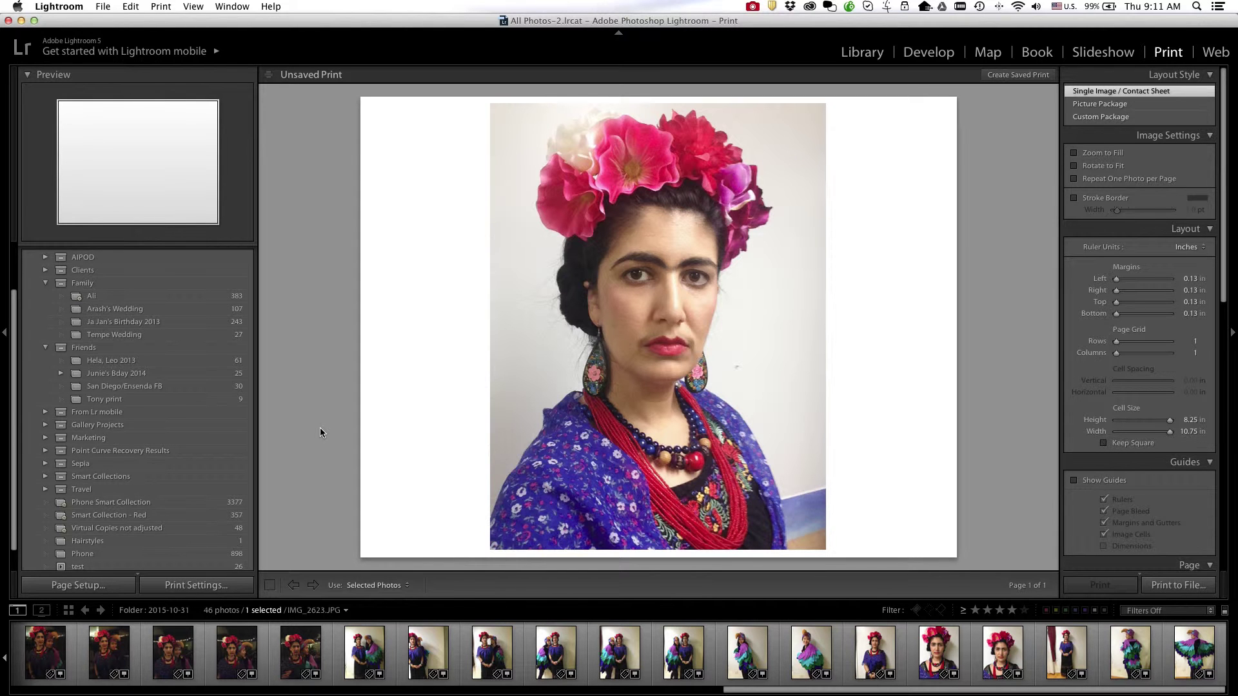
{"action": "left_click", "coordinate": [78, 586]}
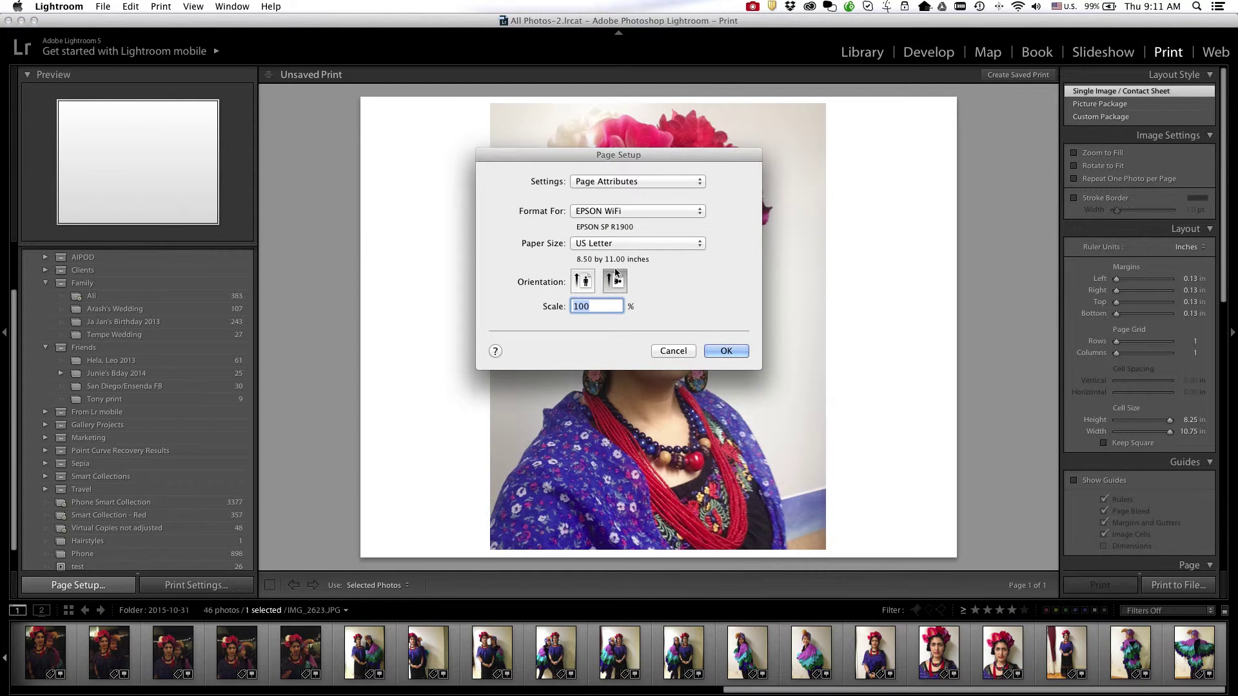
{"action": "left_click", "coordinate": [574, 281]}
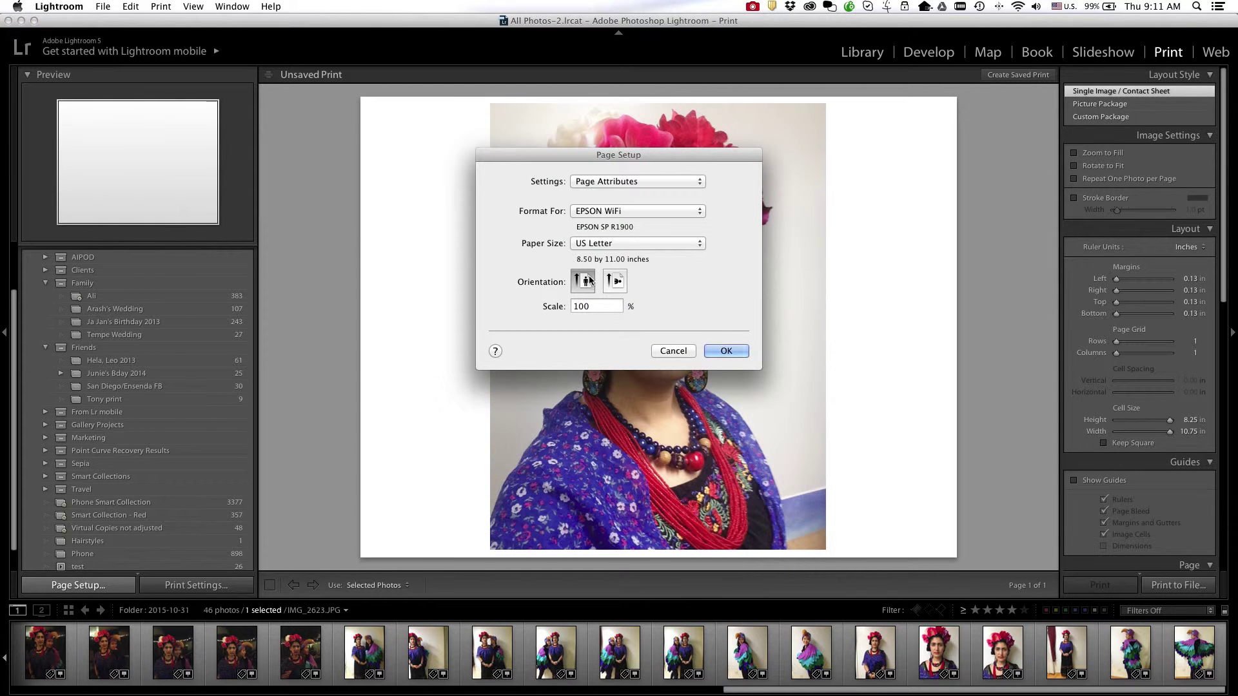
{"action": "left_click", "coordinate": [734, 353]}
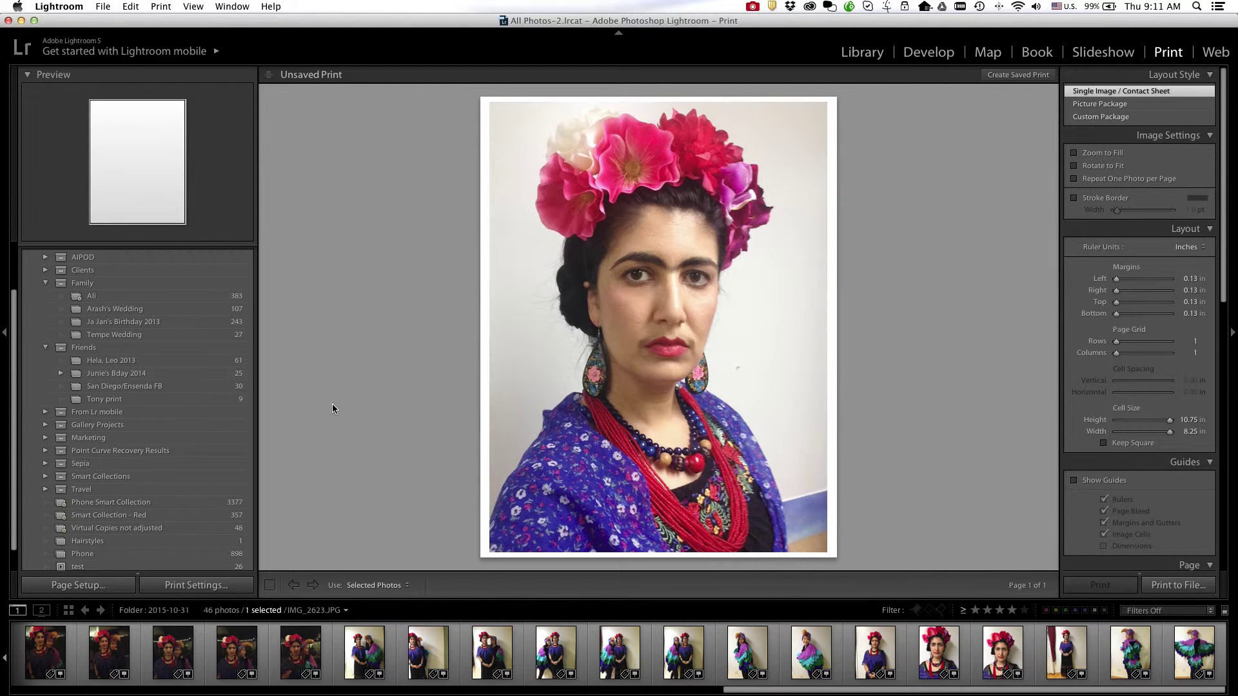
Examine the print layouts offered in the Lightroom Templates and User Templates lists
{"action": "scroll", "coordinate": [155, 361], "scroll_direction": "up", "scroll_amount": 4}
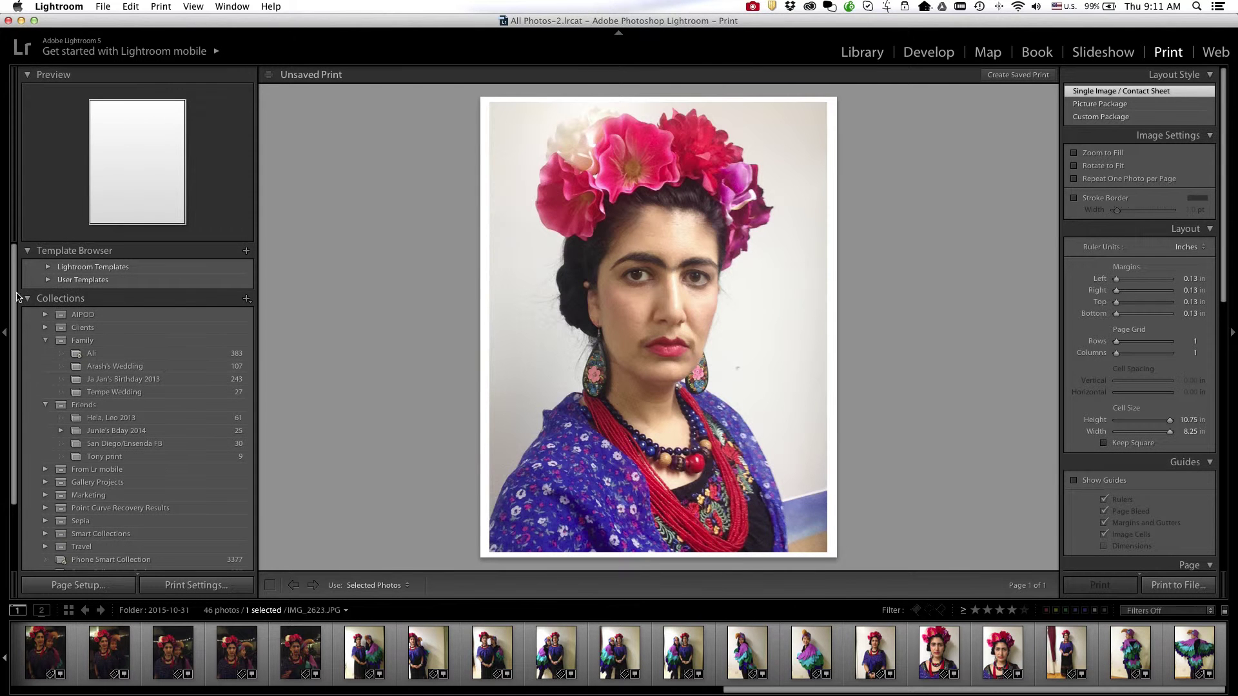
{"action": "left_click", "coordinate": [49, 267]}
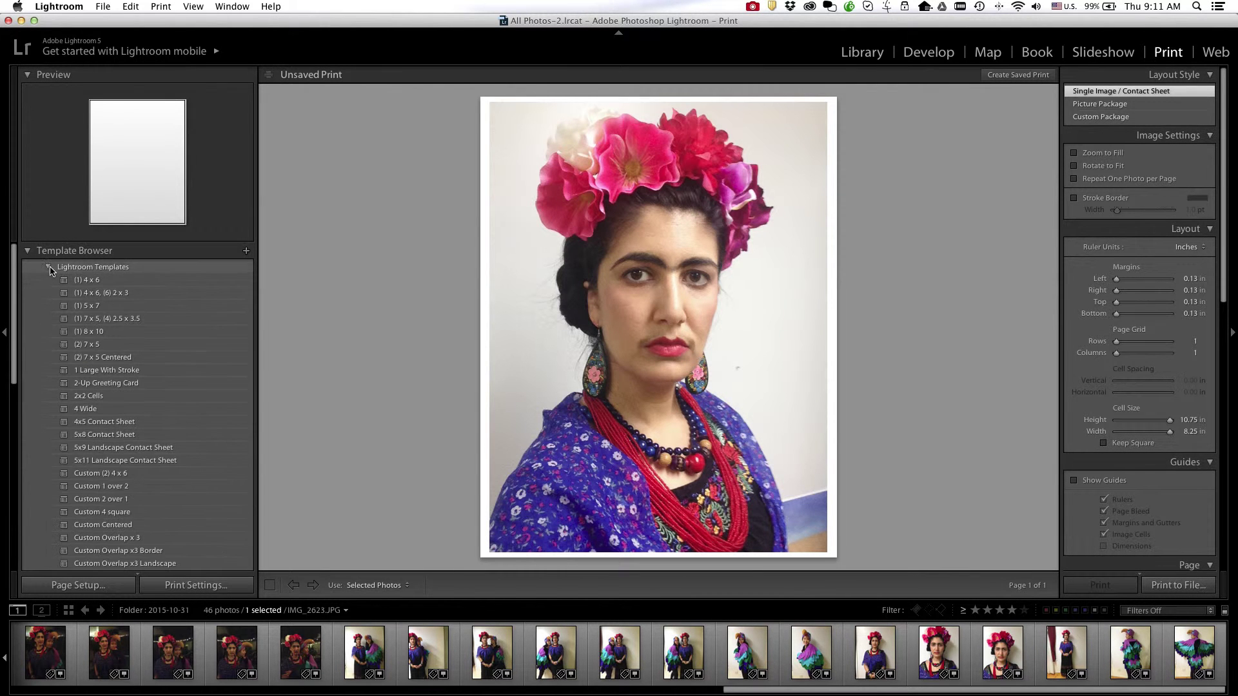
{"action": "scroll", "coordinate": [82, 335], "scroll_direction": "down", "scroll_amount": 5}
{"action": "scroll", "coordinate": [77, 375], "scroll_direction": "down", "scroll_amount": 5}
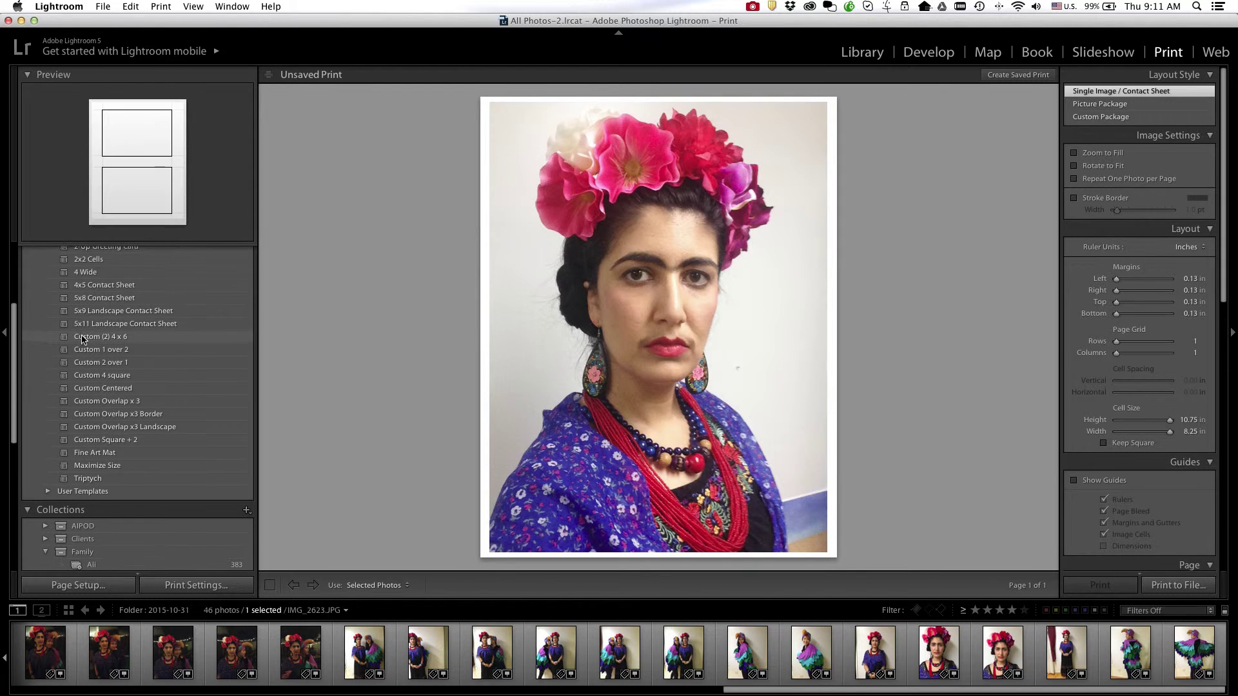
{"action": "left_click", "coordinate": [47, 490]}
{"action": "scroll", "coordinate": [64, 494], "scroll_direction": "down", "scroll_amount": 7}
{"action": "scroll", "coordinate": [64, 493], "scroll_direction": "down", "scroll_amount": 9}
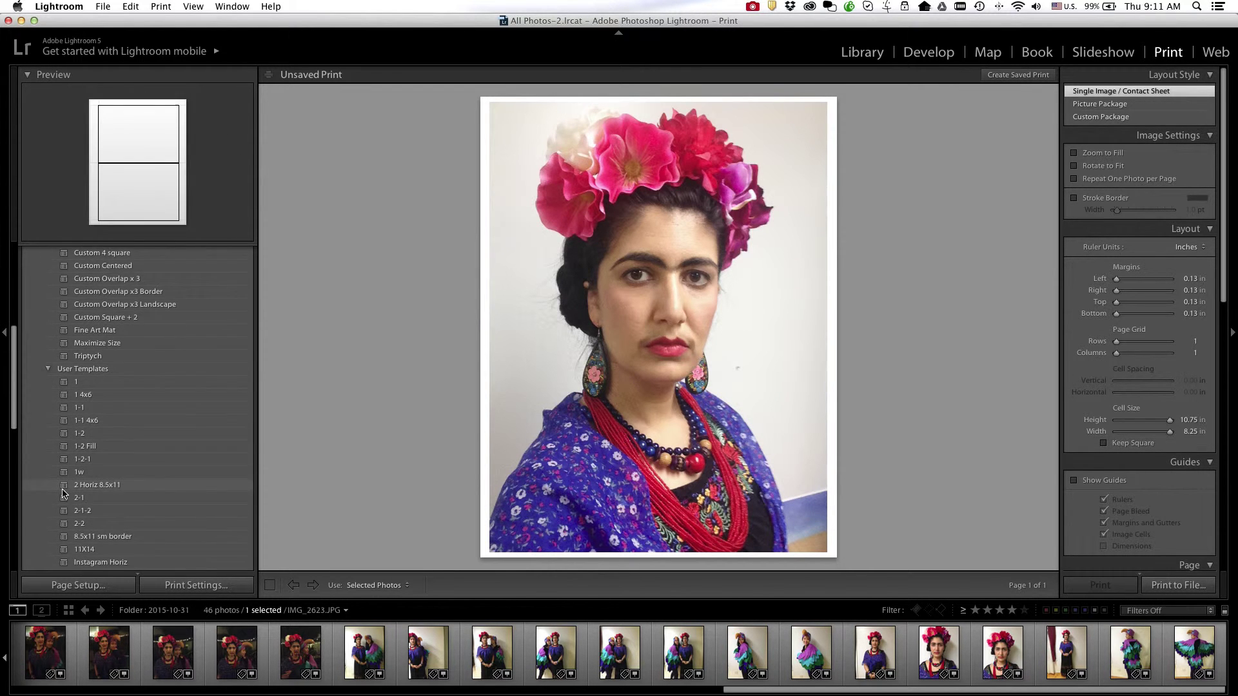
{"action": "scroll", "coordinate": [63, 493], "scroll_direction": "down", "scroll_amount": 2}
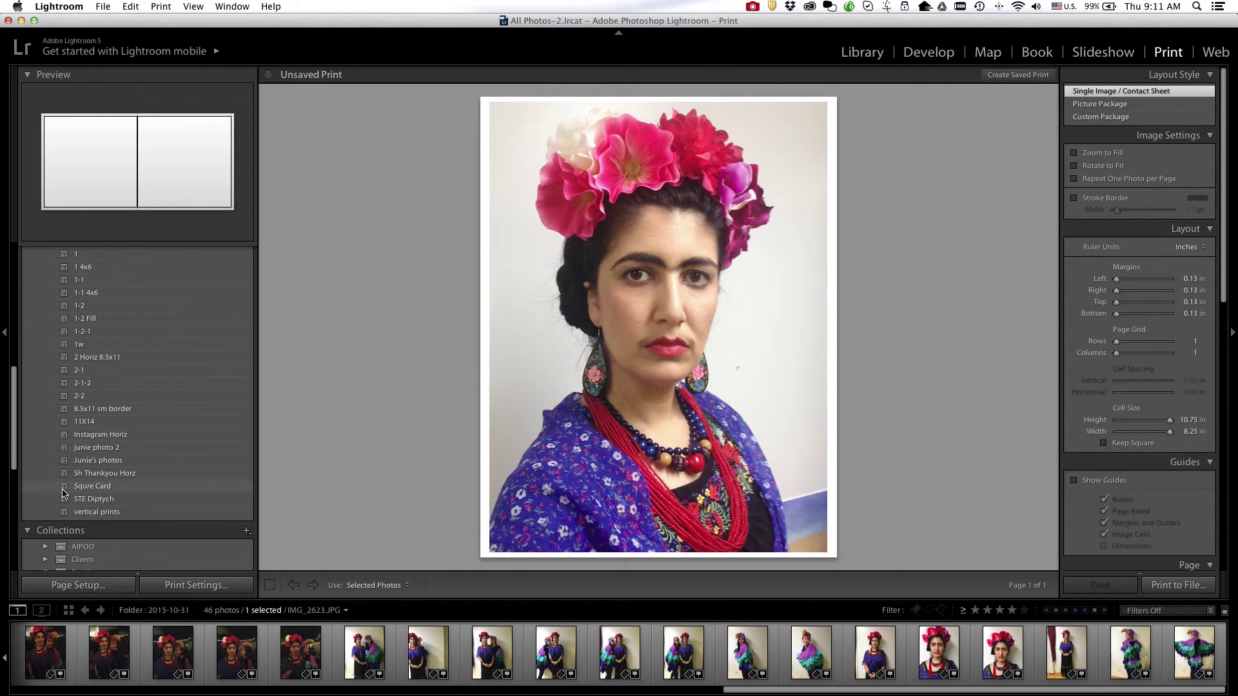
{"action": "scroll", "coordinate": [64, 494], "scroll_direction": "up", "scroll_amount": 18}
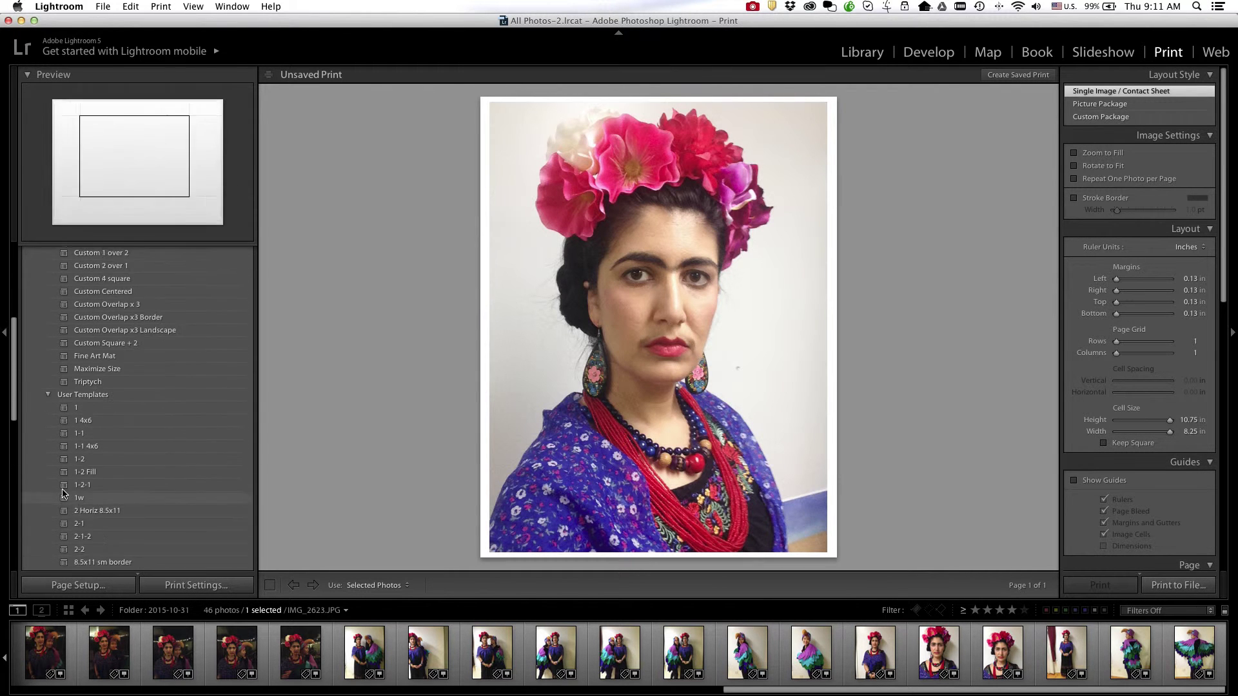
{"action": "scroll", "coordinate": [63, 491], "scroll_direction": "up", "scroll_amount": 6}
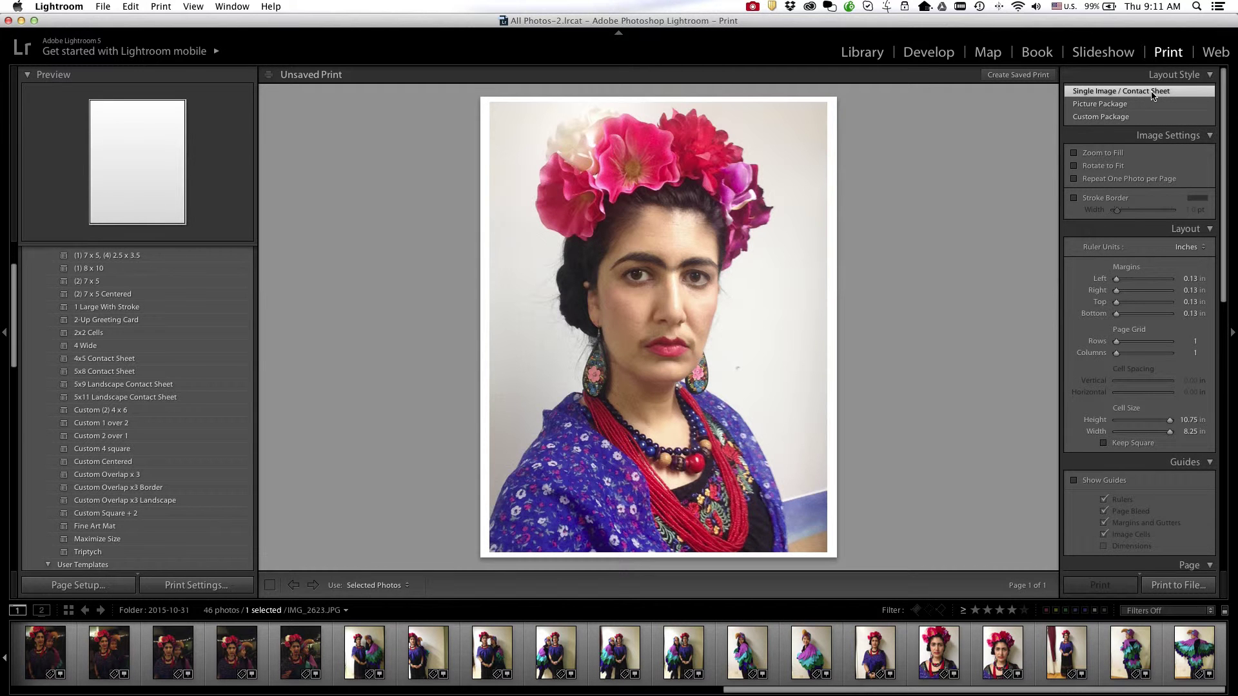
Try the Picture Package and Custom Package layout styles and return to Single Image / Contact Sheet
{"action": "left_click", "coordinate": [1085, 107]}
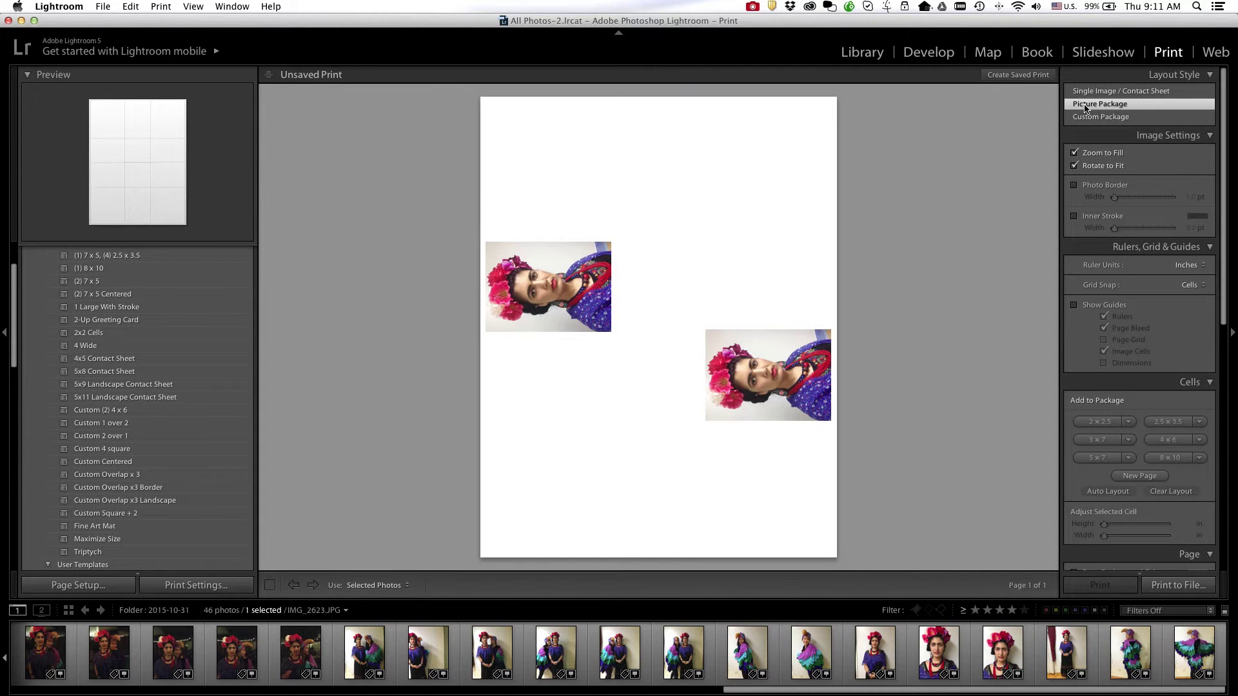
{"action": "left_click", "coordinate": [1087, 118]}
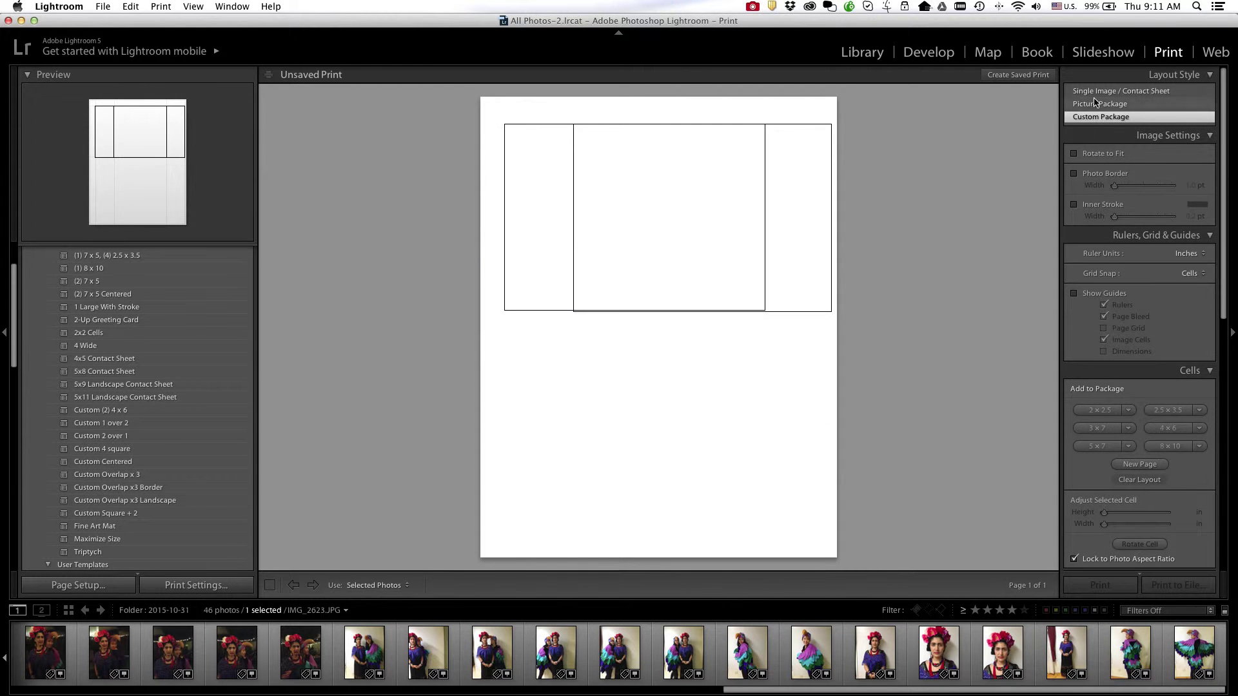
{"action": "left_click", "coordinate": [1093, 105]}
{"action": "left_click", "coordinate": [1092, 92]}
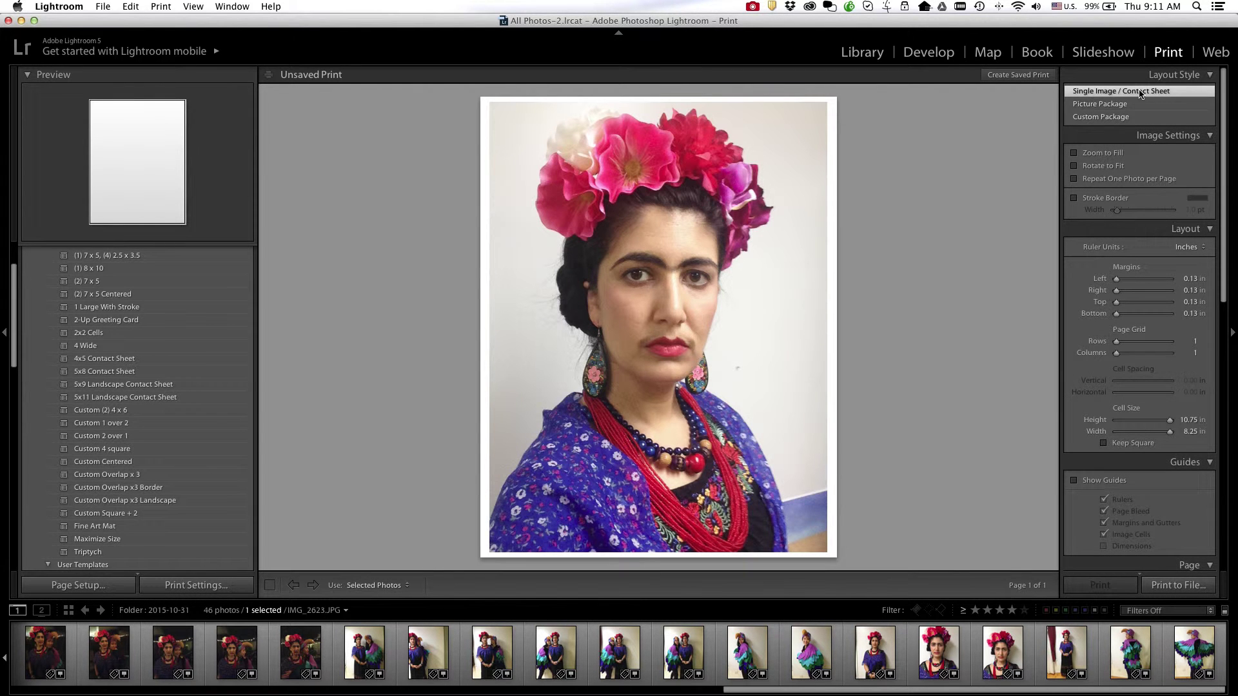
Turn on Rotate to Fit for the photo, and try Zoom to Fill before switching it off again
{"action": "left_click", "coordinate": [1074, 167]}
{"action": "left_click", "coordinate": [1075, 166]}
{"action": "left_click", "coordinate": [1074, 155]}
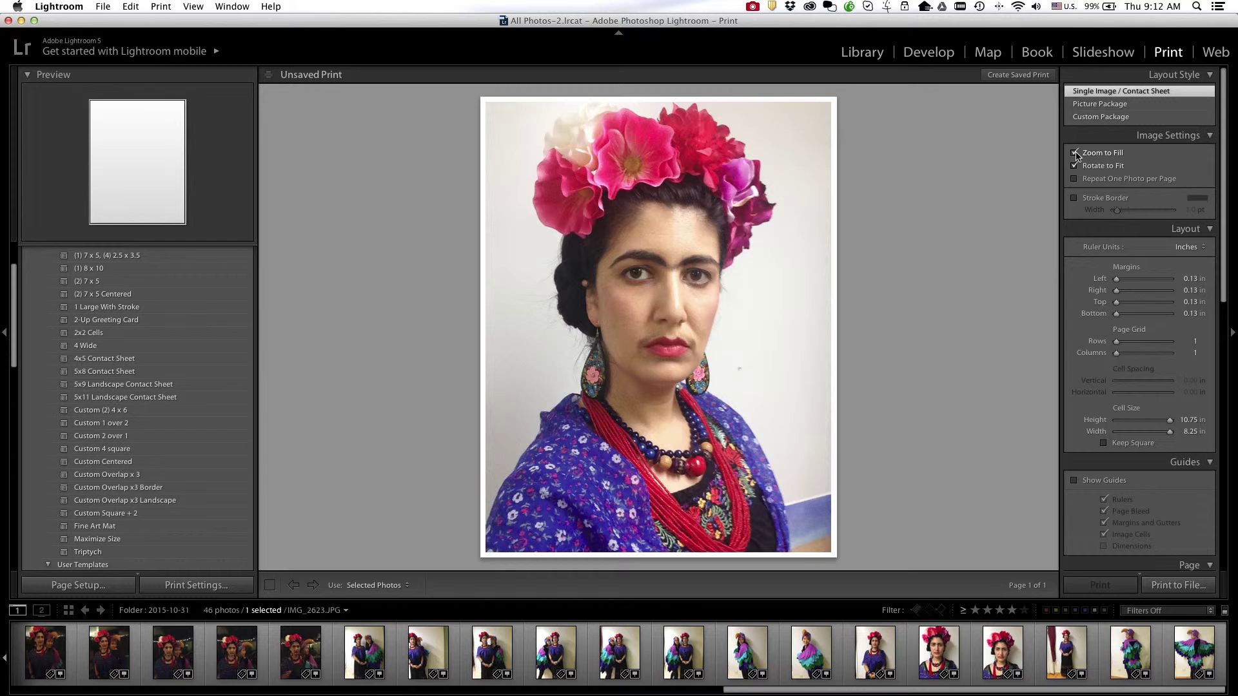
{"action": "left_click", "coordinate": [1075, 154]}
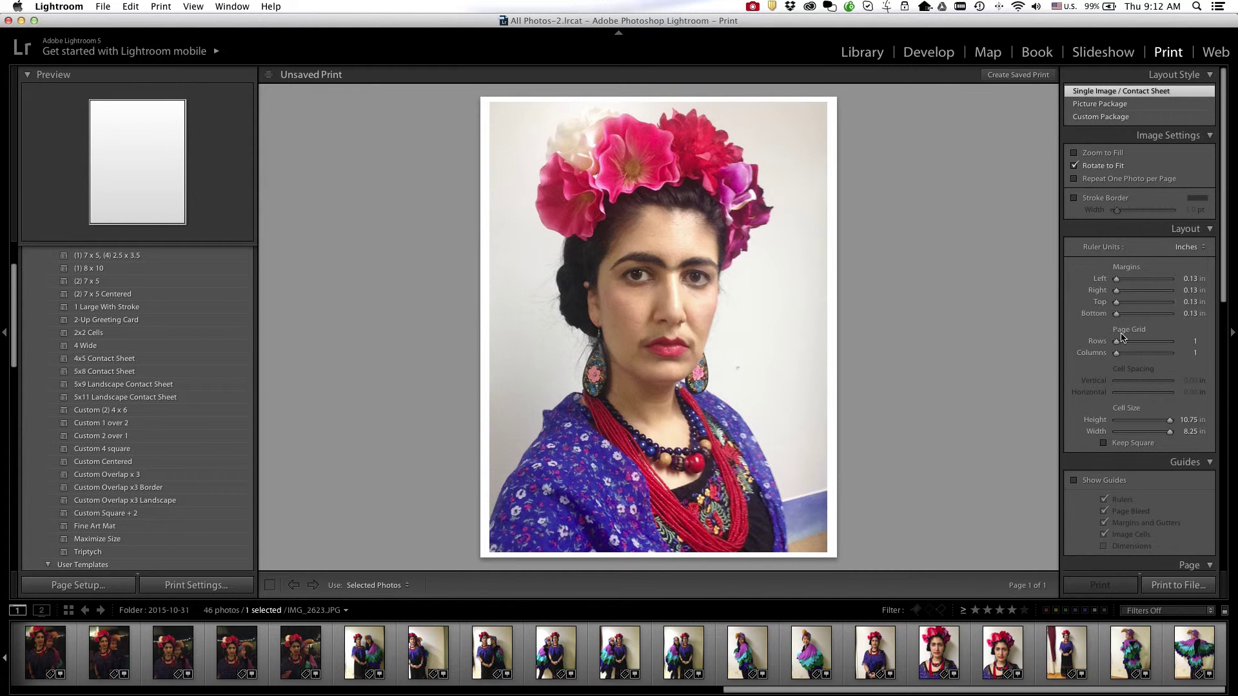
Set the print job to output to a JPEG File
{"action": "mouse_move", "coordinate": [1117, 341]}
{"action": "left_mouse_down"}
{"action": "mouse_move", "coordinate": [1132, 338]}
{"action": "mouse_move", "coordinate": [1105, 347]}
{"action": "mouse_move", "coordinate": [1135, 353]}
{"action": "mouse_move", "coordinate": [1105, 357]}
{"action": "left_mouse_up"}
{"action": "scroll", "coordinate": [1188, 413], "scroll_direction": "down", "scroll_amount": 2}
{"action": "scroll", "coordinate": [1188, 406], "scroll_direction": "down", "scroll_amount": 3}
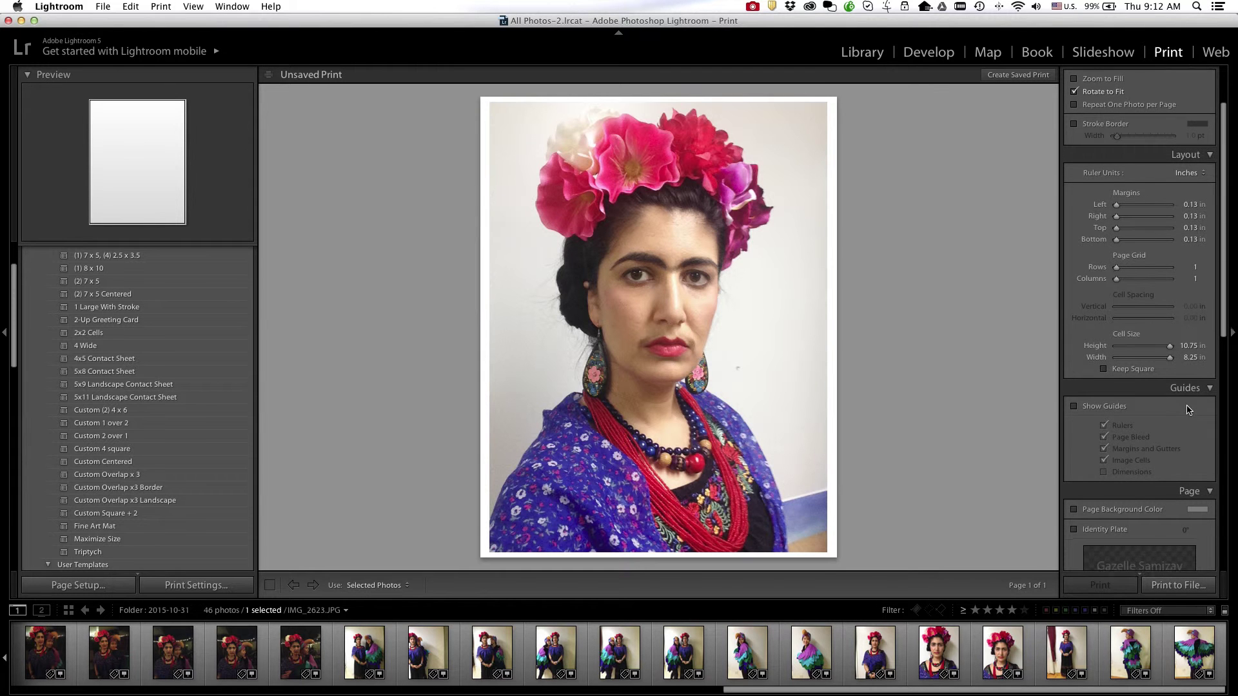
{"action": "scroll", "coordinate": [1189, 410], "scroll_direction": "down", "scroll_amount": 10}
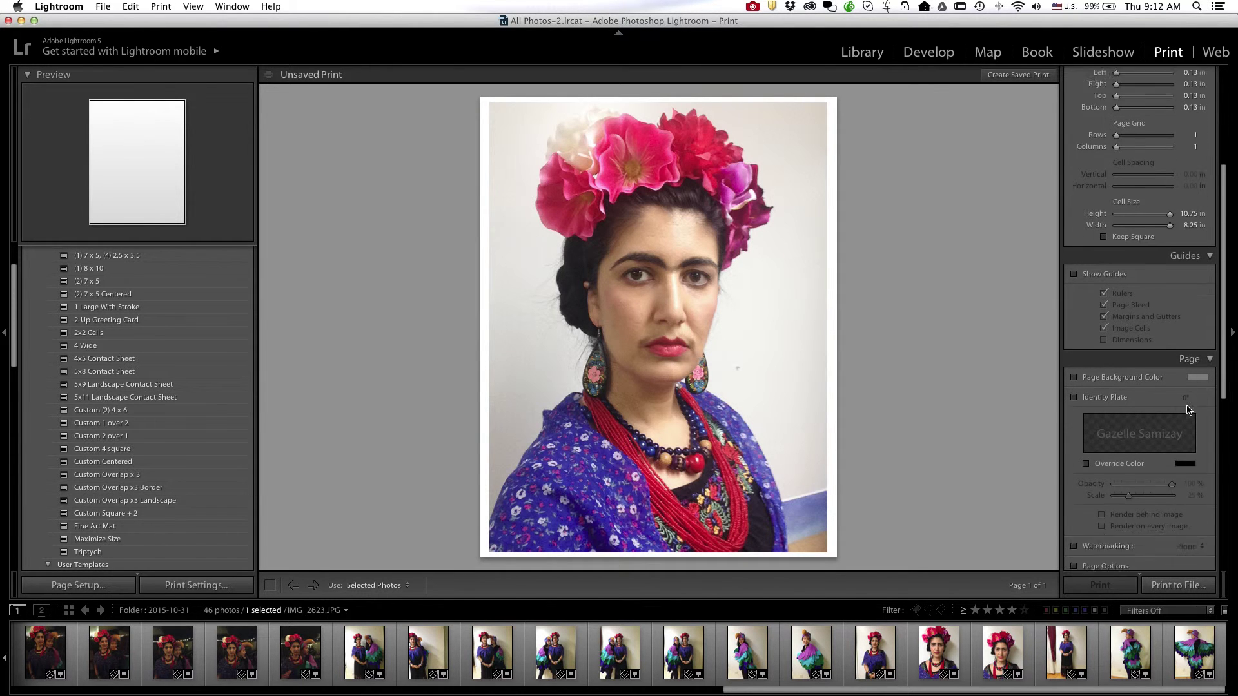
{"action": "scroll", "coordinate": [1189, 410], "scroll_direction": "down", "scroll_amount": 7}
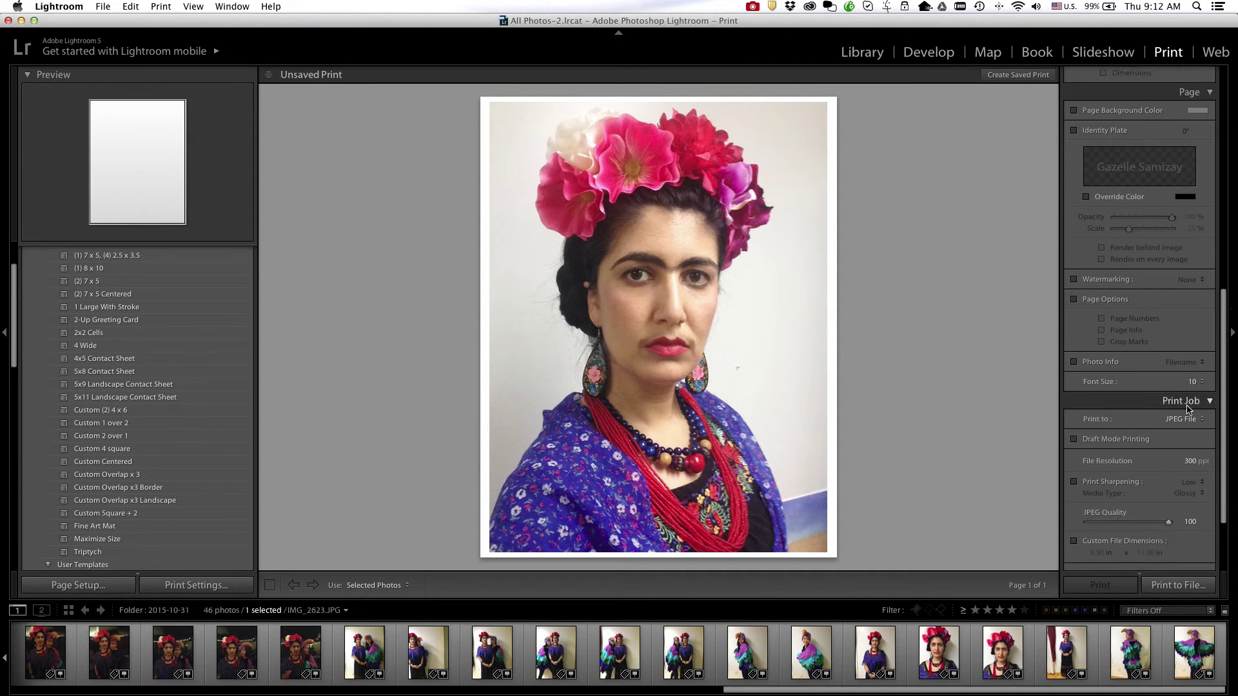
{"action": "scroll", "coordinate": [1188, 410], "scroll_direction": "down", "scroll_amount": 1}
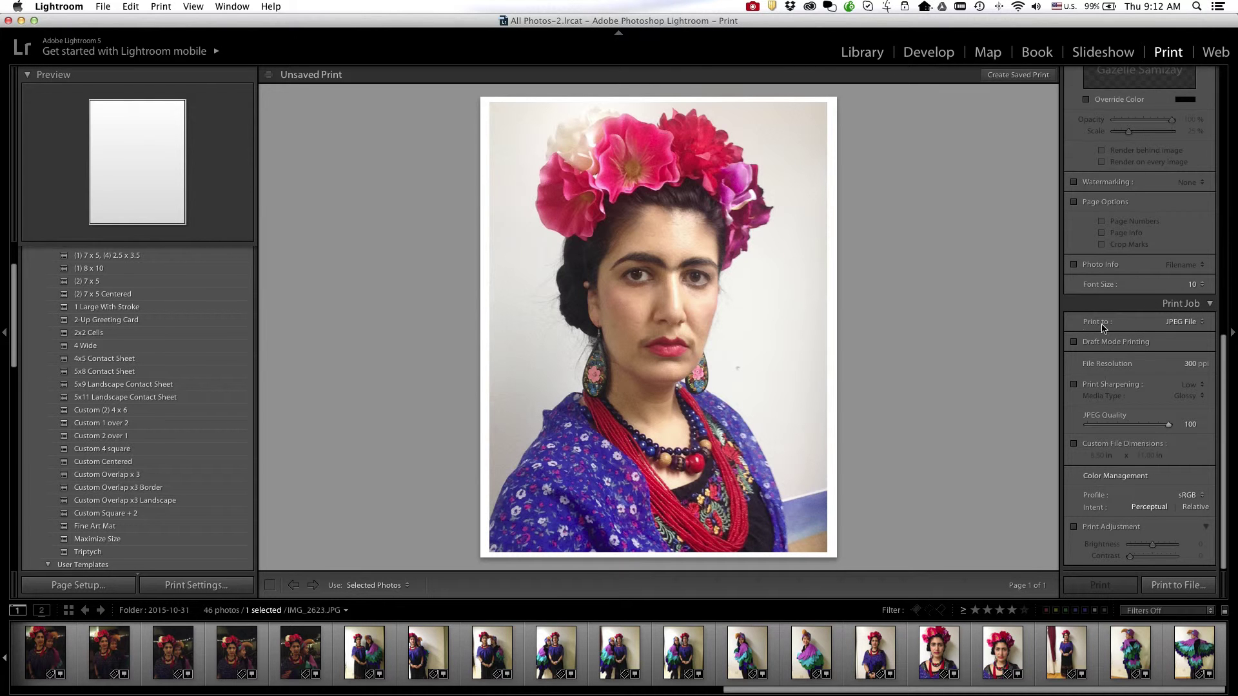
{"action": "left_click", "coordinate": [1202, 322]}
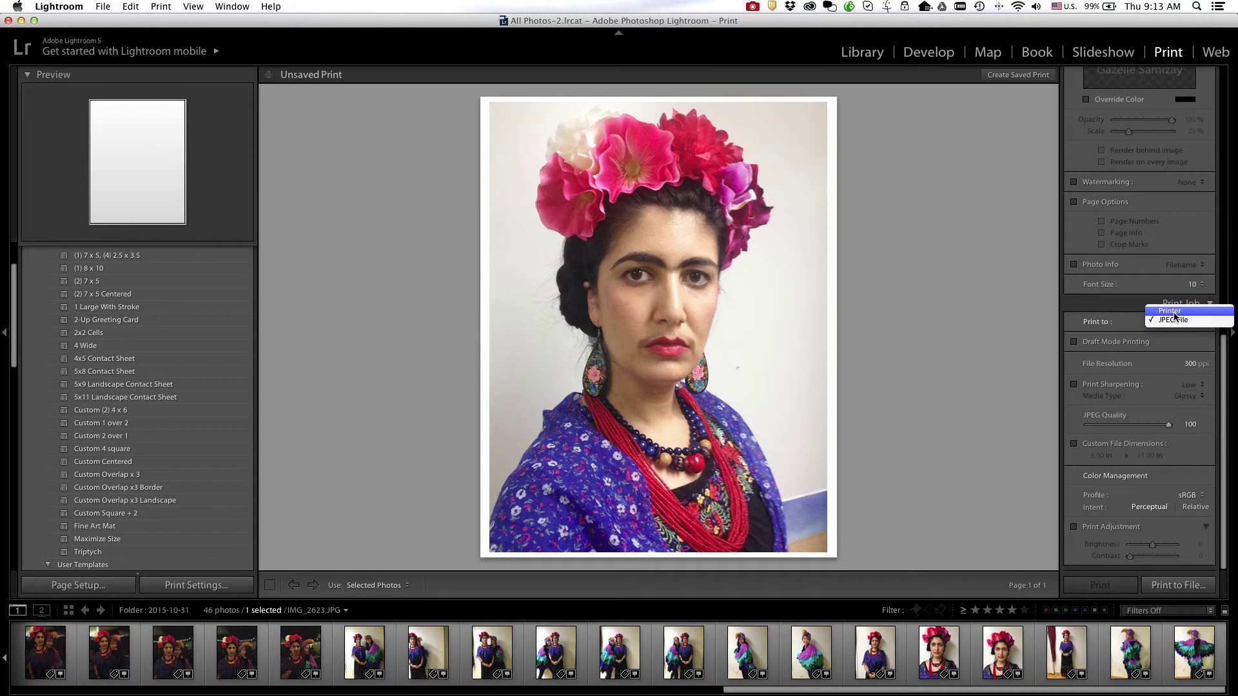
{"action": "left_click", "coordinate": [1169, 321]}
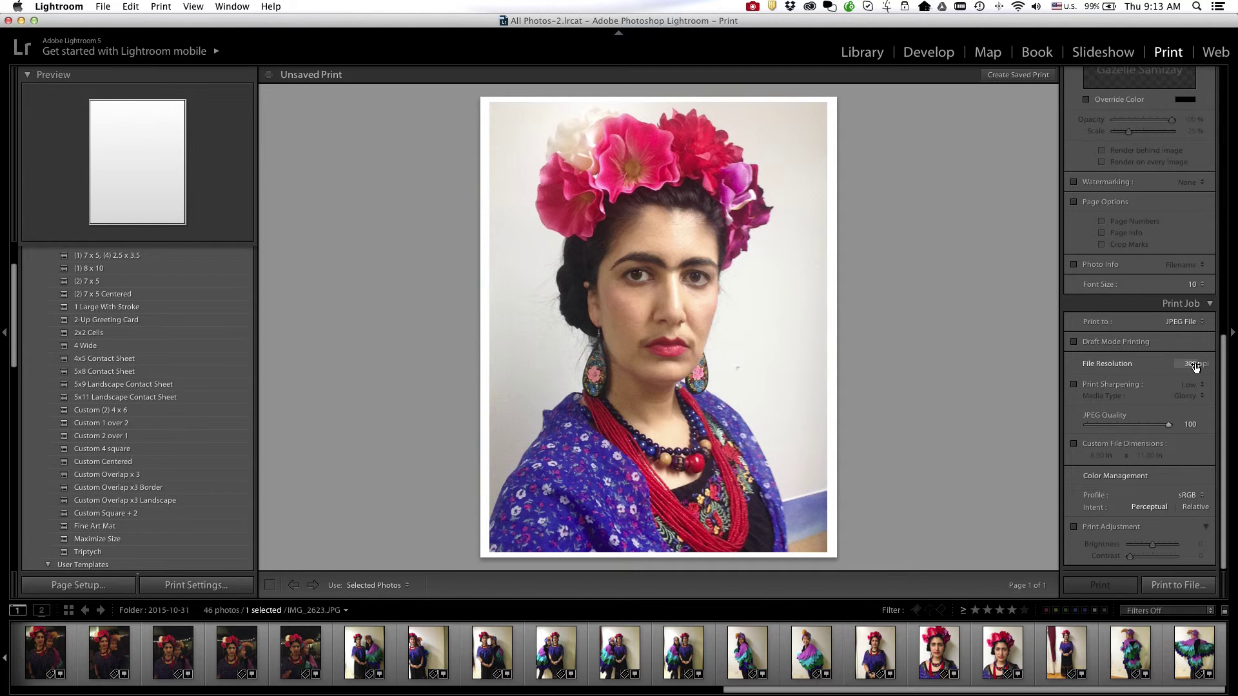
Print the page to a file named SelfPortrait-FridaKahlo.jpg in the PHOA102 folder
{"action": "scroll", "coordinate": [1193, 436], "scroll_direction": "down", "scroll_amount": 1}
{"action": "left_click", "coordinate": [1175, 589]}
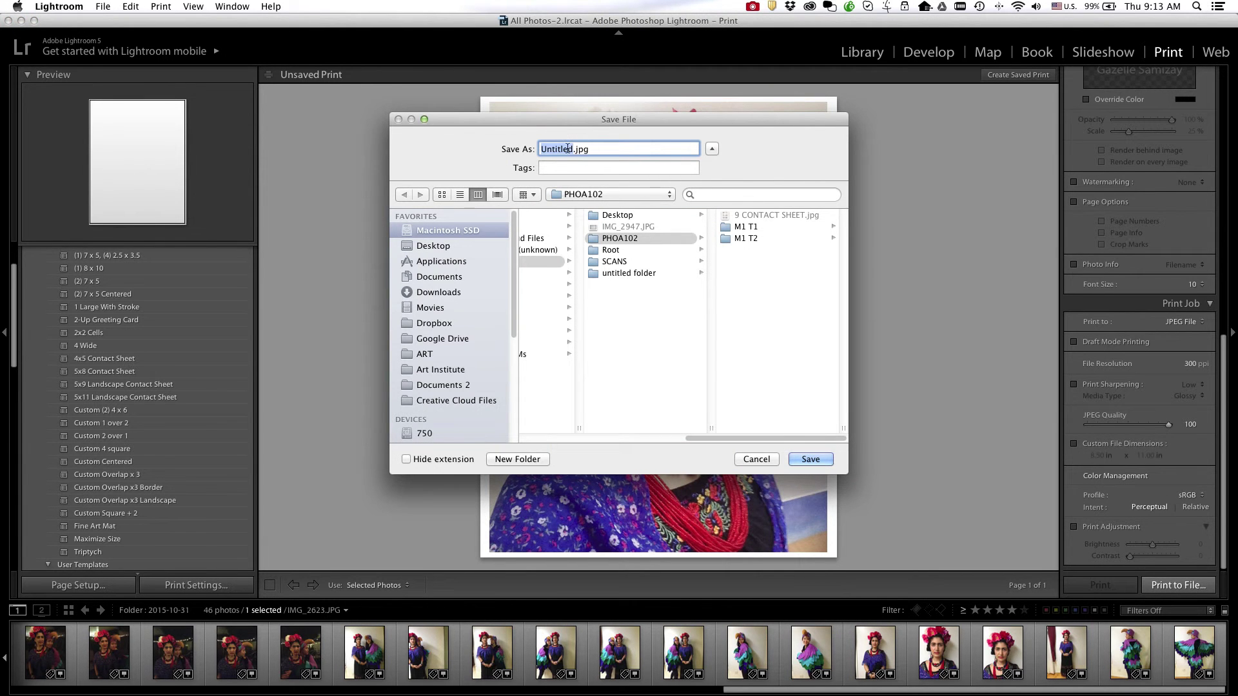
{"action": "type", "text": "SelfPortrait-FridaKahlo"}
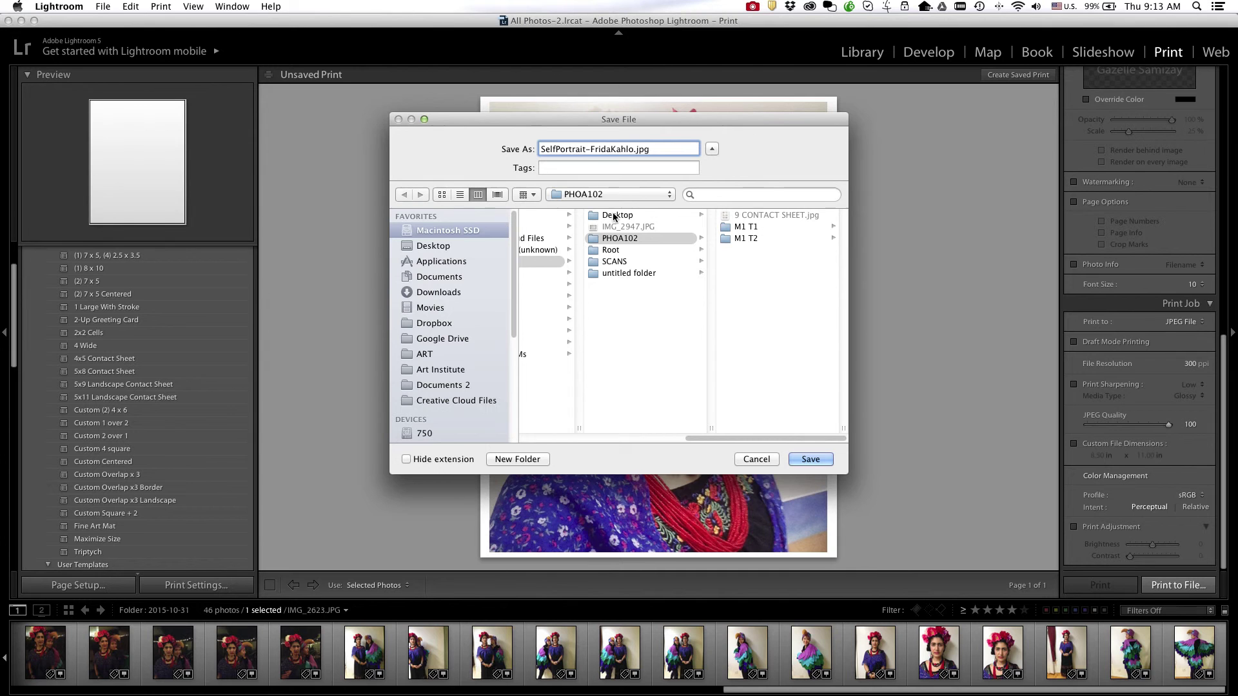
{"action": "left_click", "coordinate": [802, 460]}
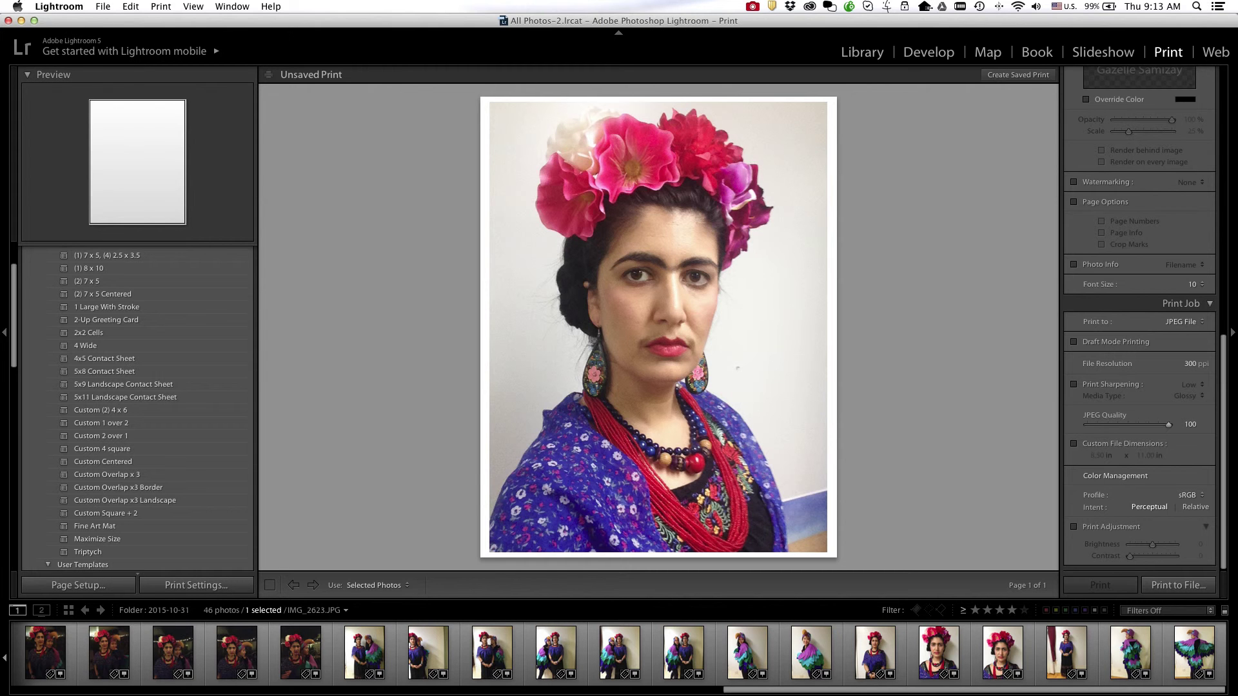
Switch to Finder, open SelfPortrait-FridaKahlo.jpg from the Desktop's PHOA102 folder in Preview, and shrink the window to show the whole image
{"action": "key", "text": "super+Tab"}
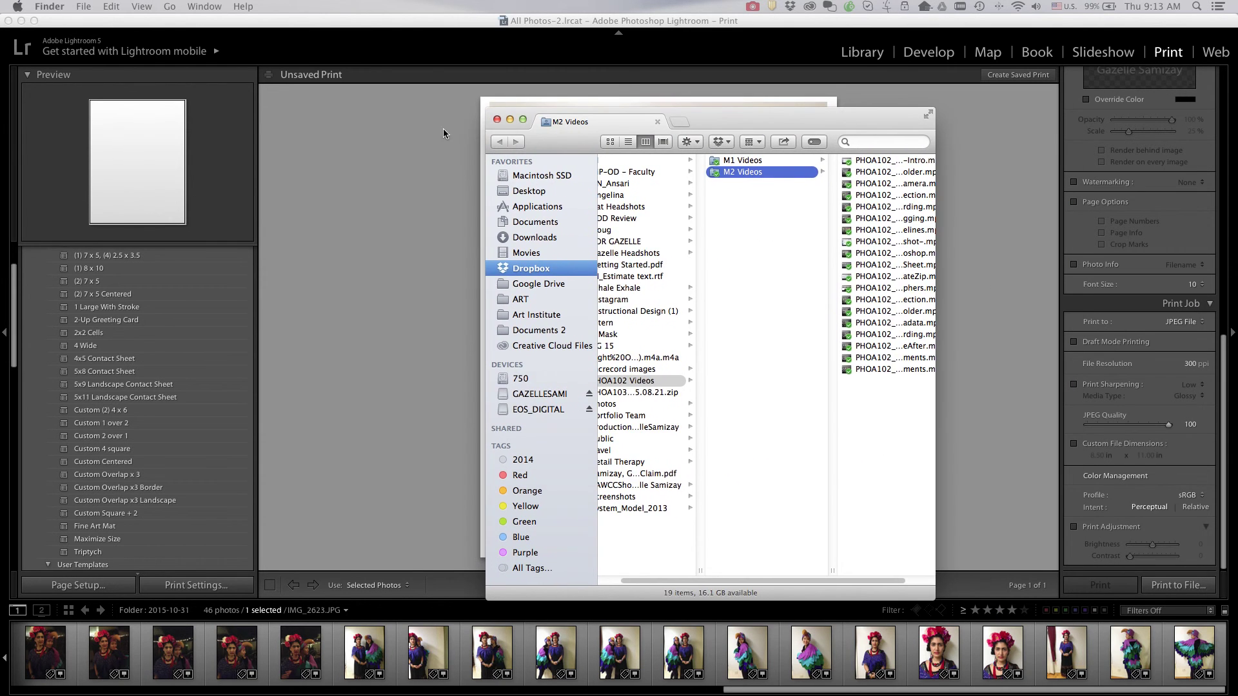
{"action": "left_click", "coordinate": [532, 191]}
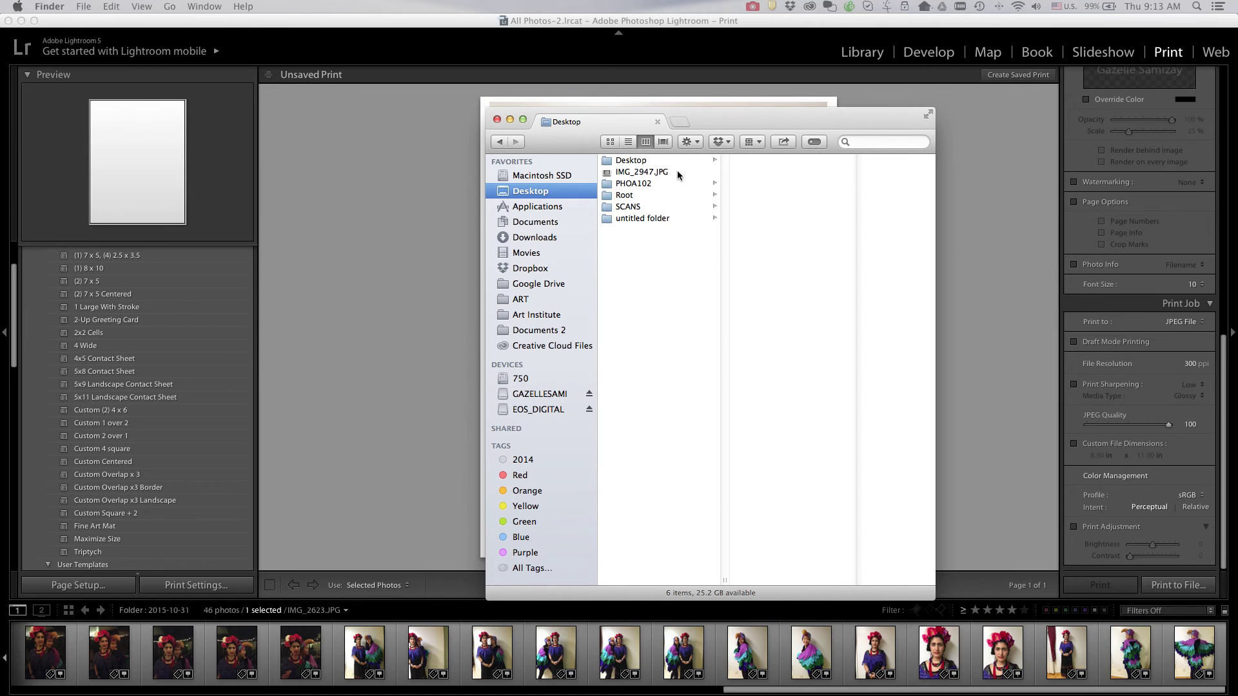
{"action": "left_click", "coordinate": [631, 185]}
{"action": "left_click", "coordinate": [773, 196]}
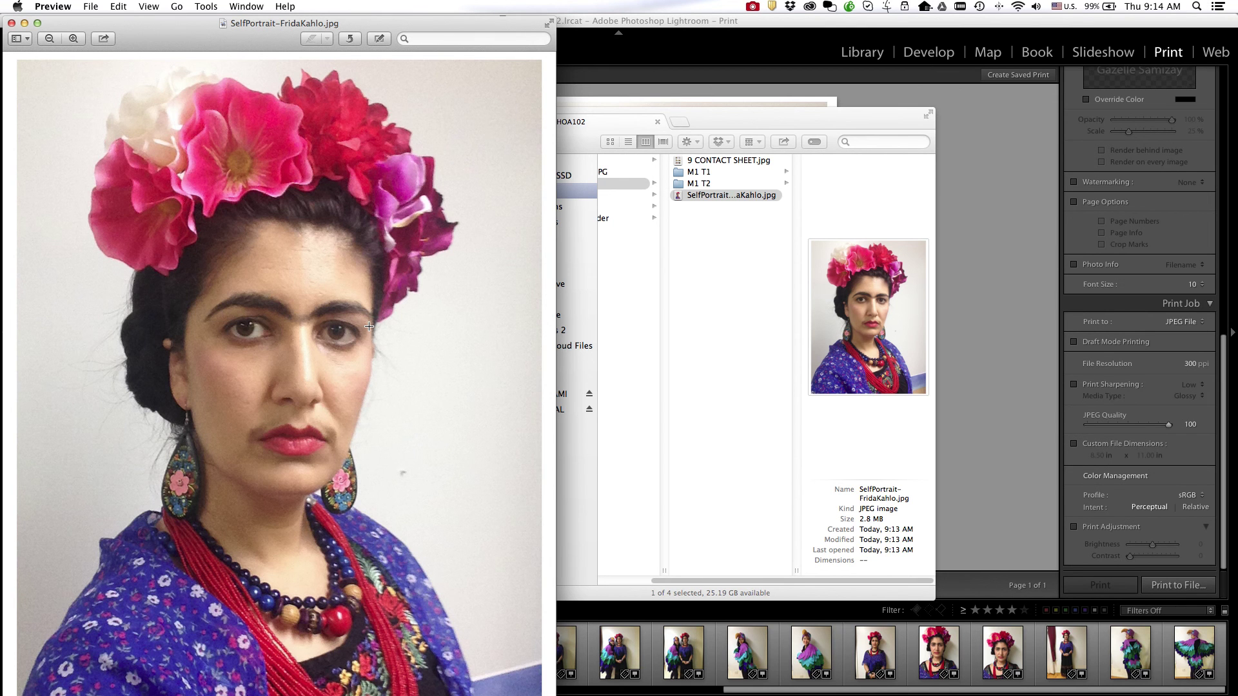
{"action": "left_click_drag", "start_coordinate": [553, 693], "coordinate": [515, 690]}
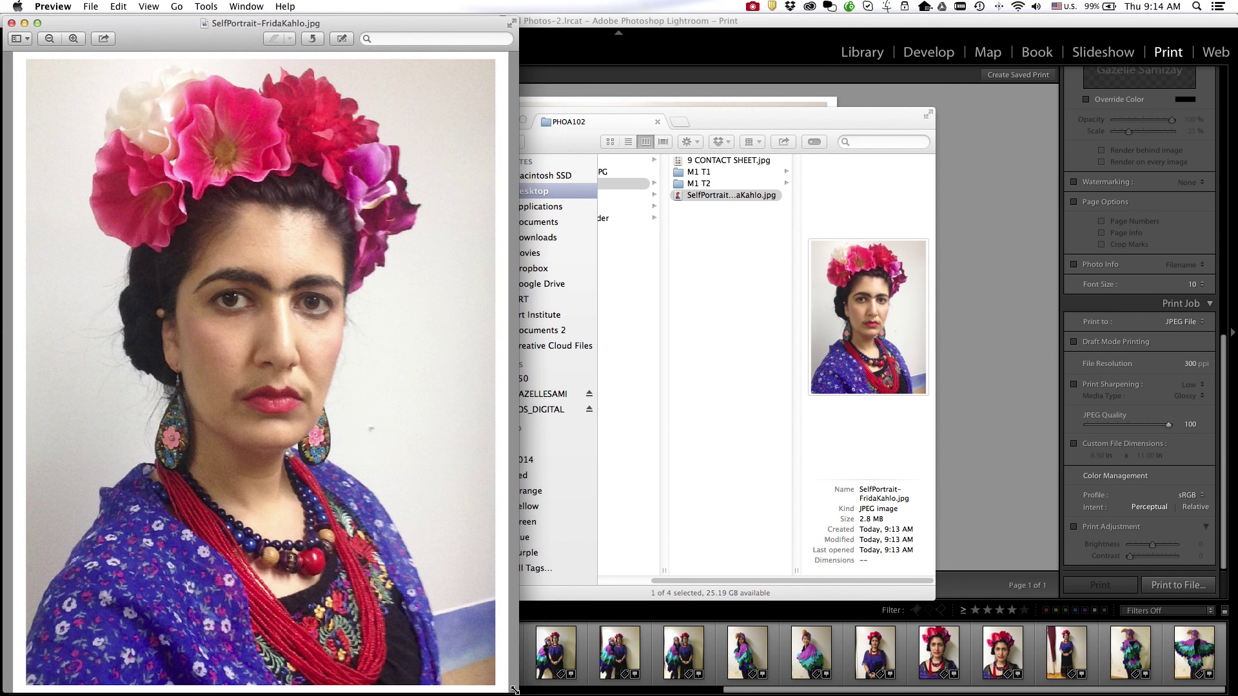